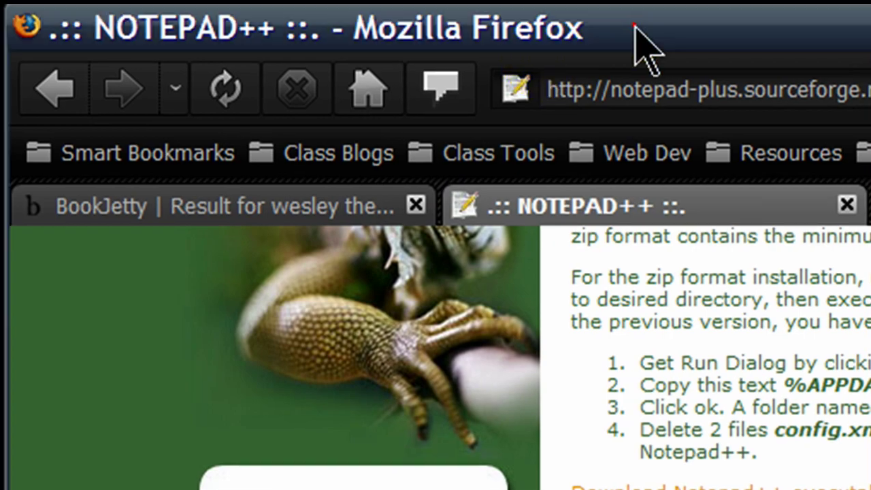
Launch FireFTP from the Firefox Tools menu and drop down its saved-accounts list
click(634, 27)
click(476, 76)
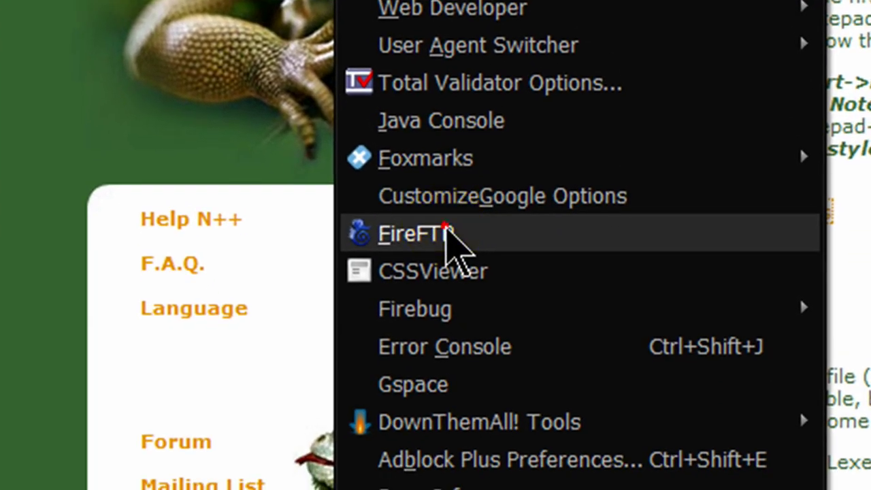
click(448, 234)
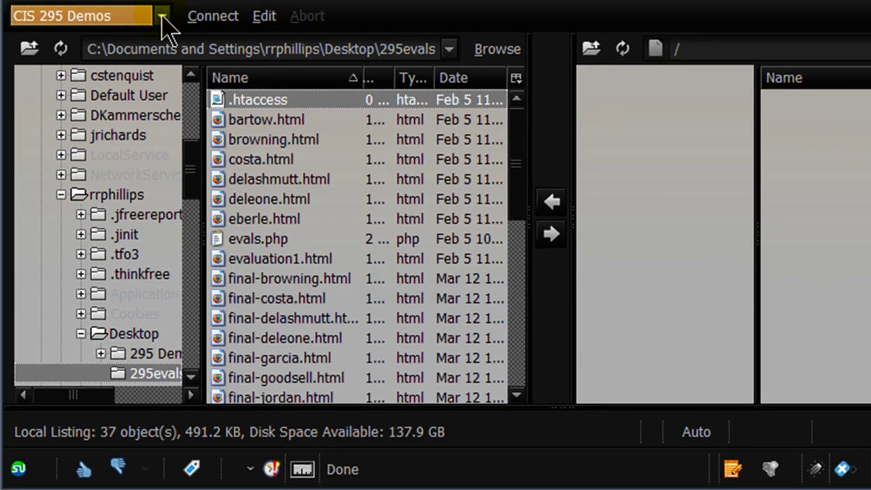
click(164, 16)
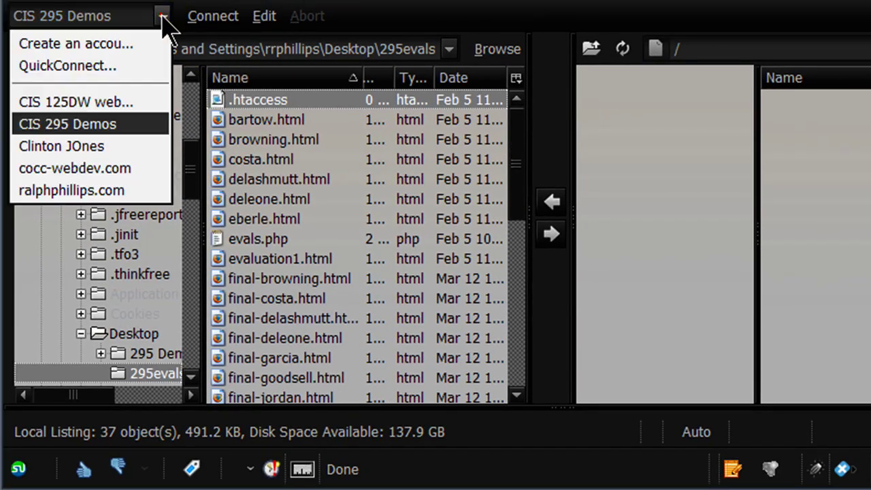
Start a new account named WebDev79 with host webdev79.cocc-webdev.com
click(125, 42)
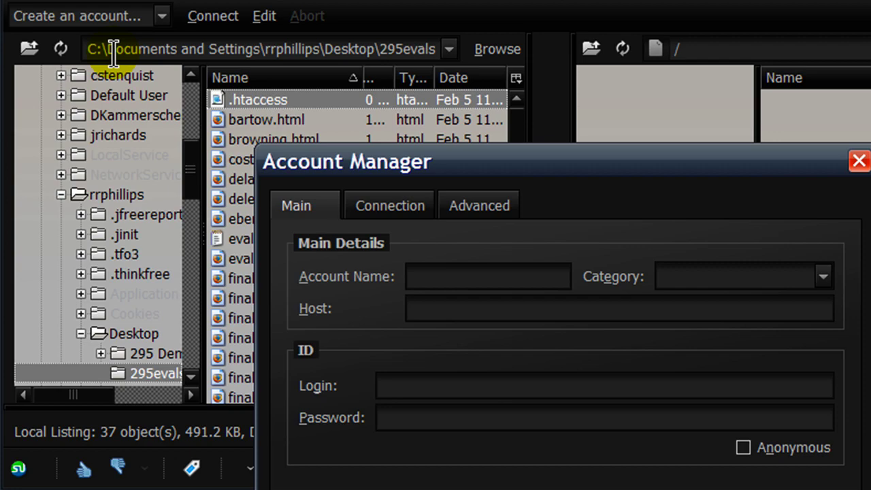
drag(522, 162, 503, 0)
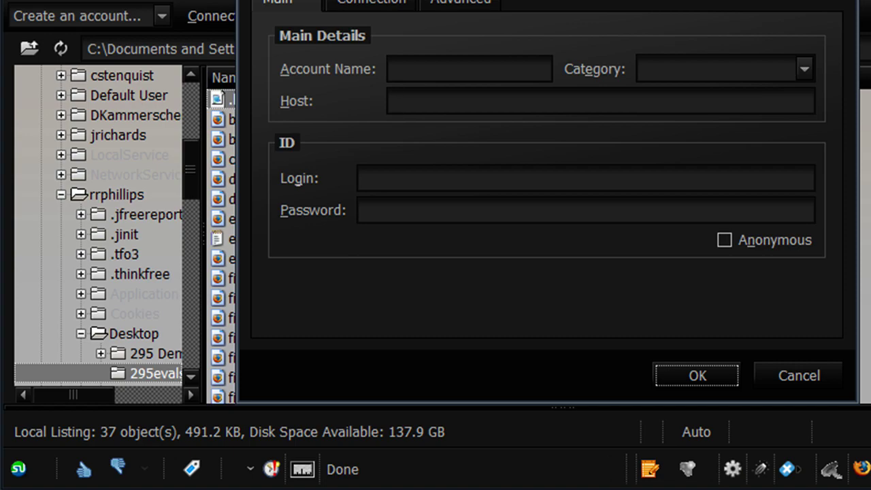
click(438, 70)
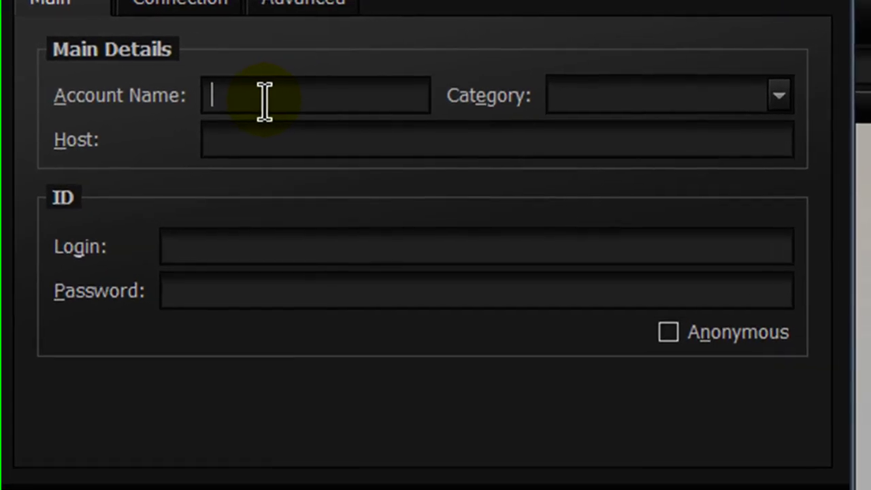
text(WebDe)
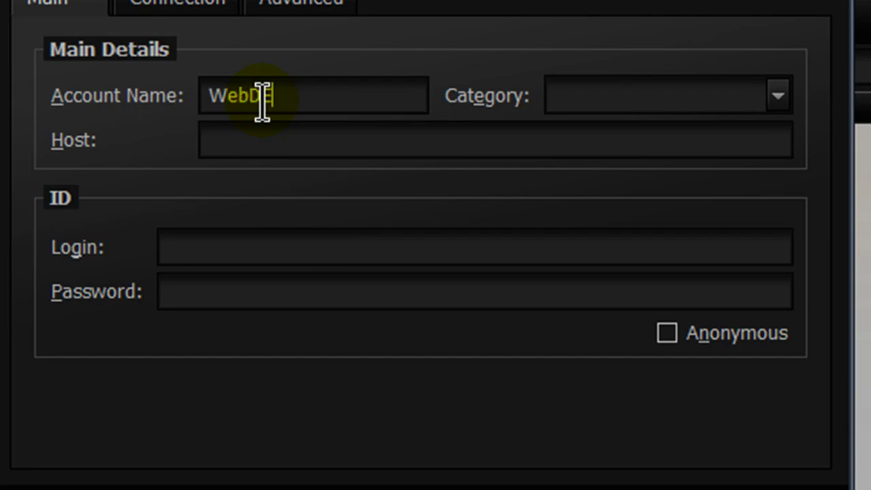
text(v8)
key(BackSpace)
text(78)
key(BackSpace)
text(9)
text(webd)
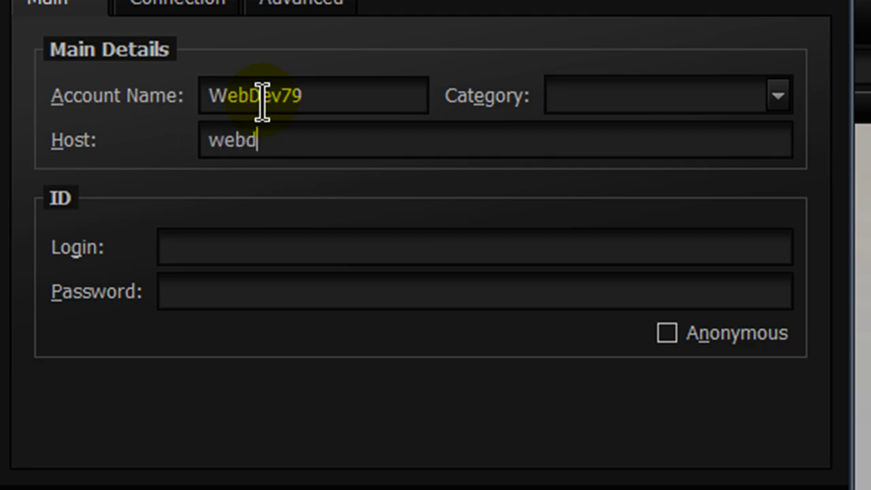
text(ev78)
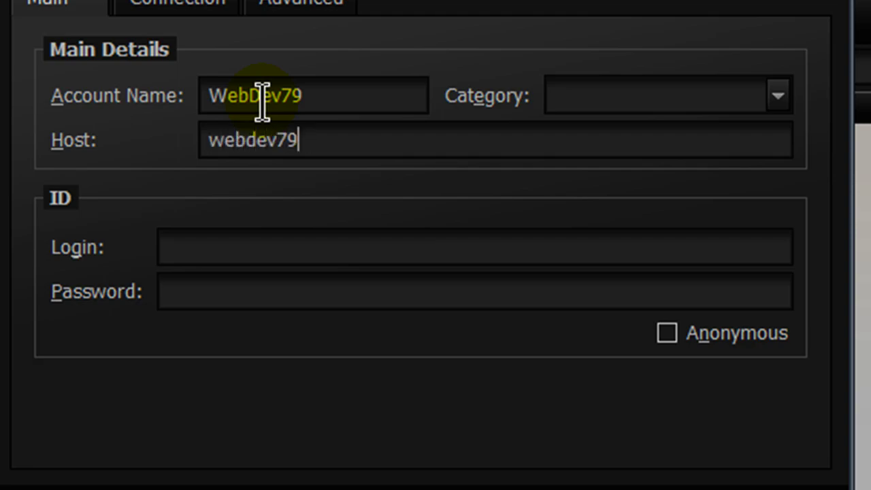
text(.cocc-webdev.com)
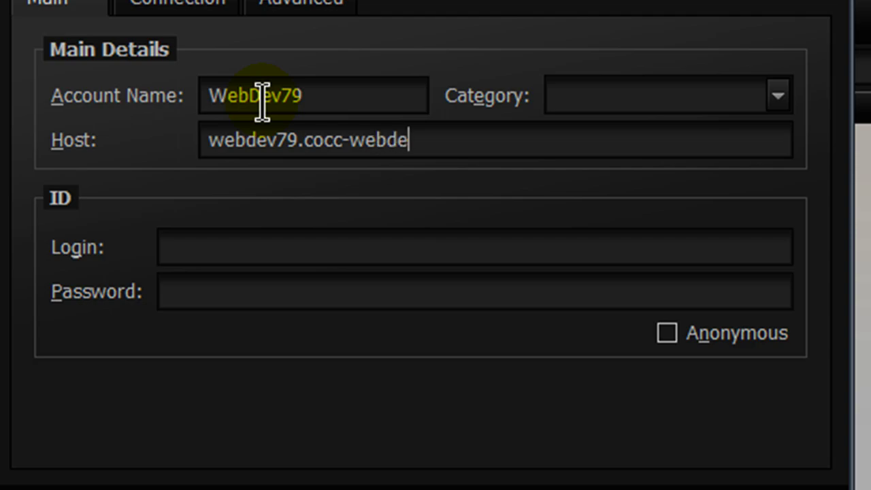
Fill in the account's login name and password
click(201, 247)
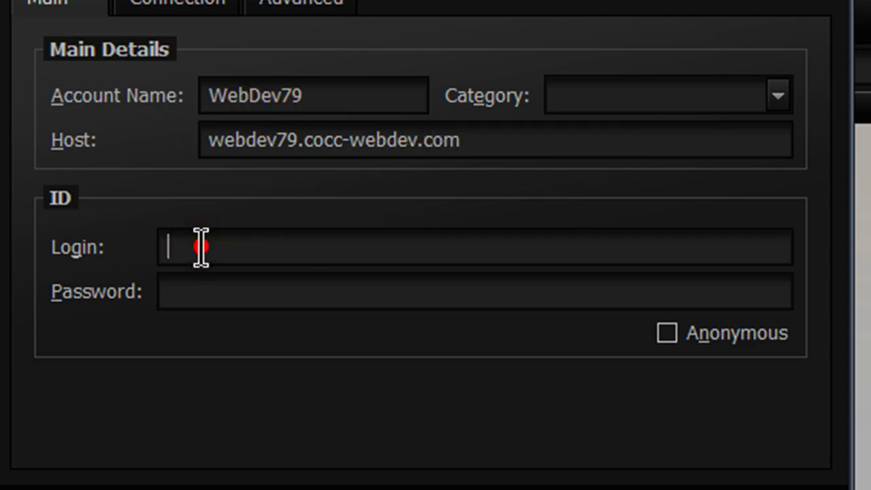
text(webde)
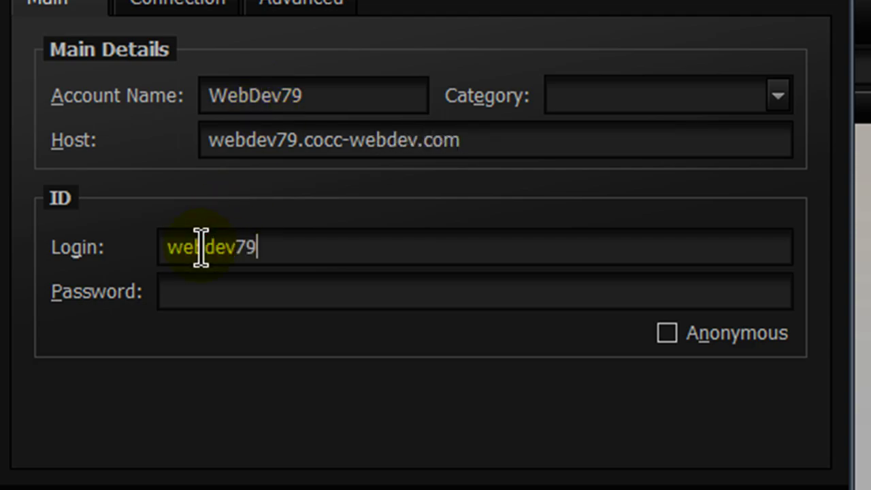
text(v79)
click(188, 300)
text(••••••••)
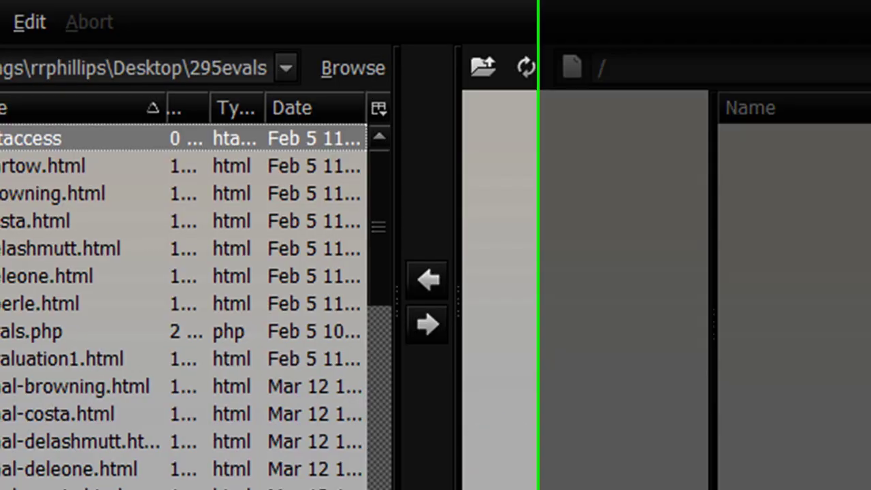
Choose the WebDev79 account, connect to the server, and select the remote root folder /
click(0, 23)
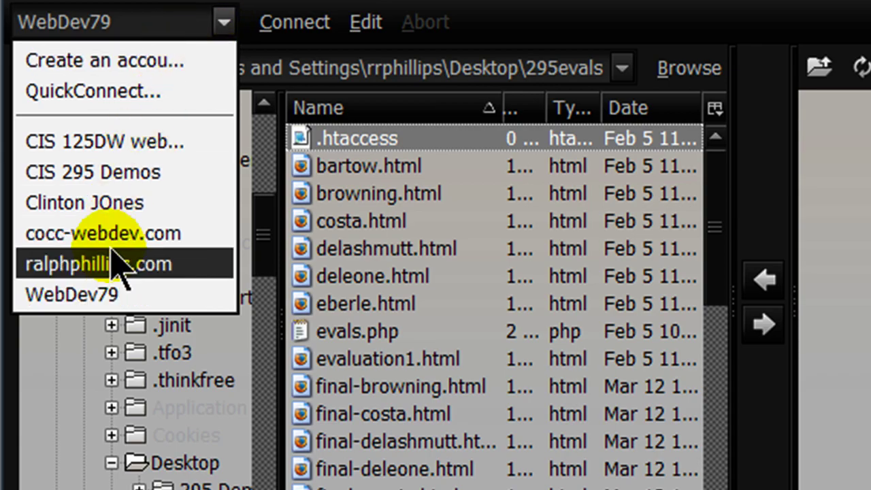
click(152, 302)
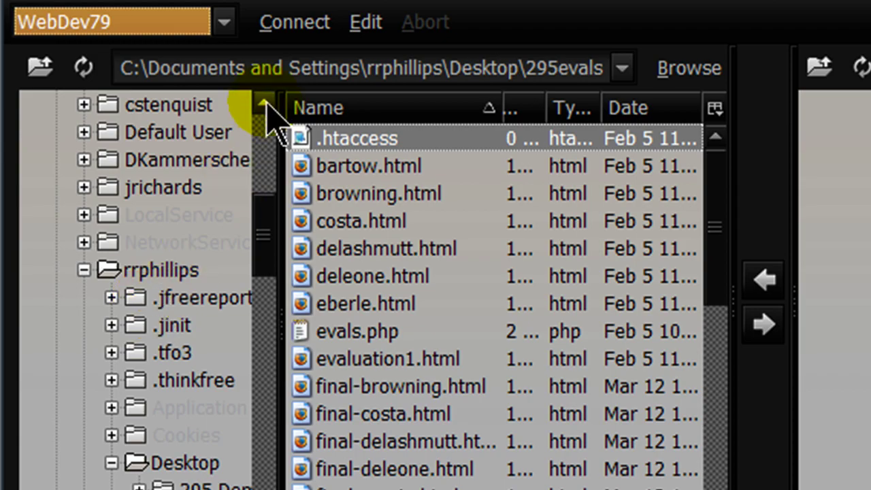
click(299, 26)
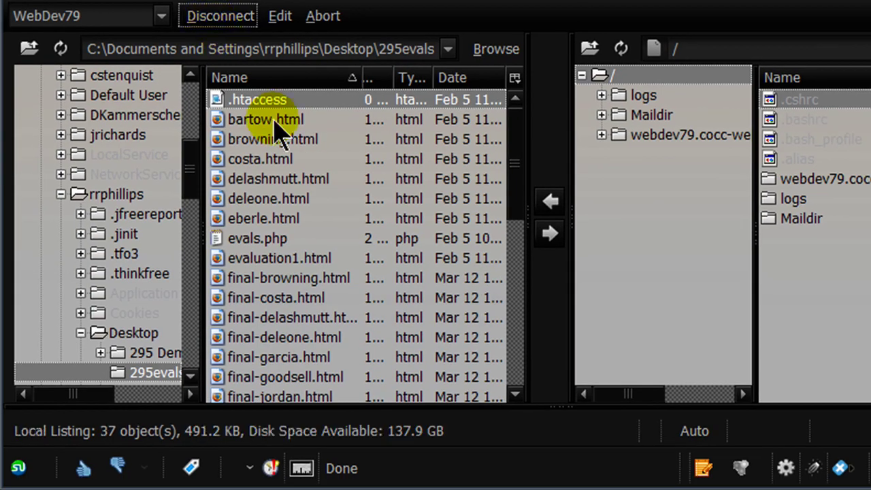
click(870, 395)
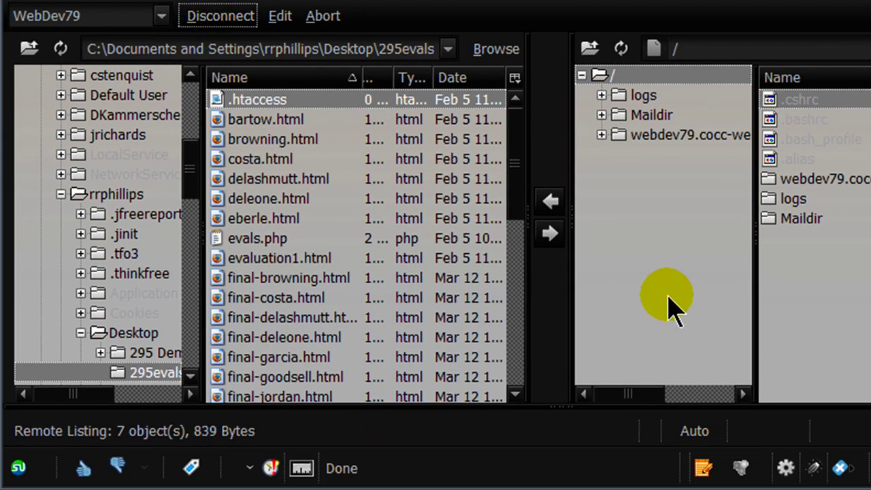
Switch the local pane to the Desktop folder and sort it by date, newest first
click(352, 102)
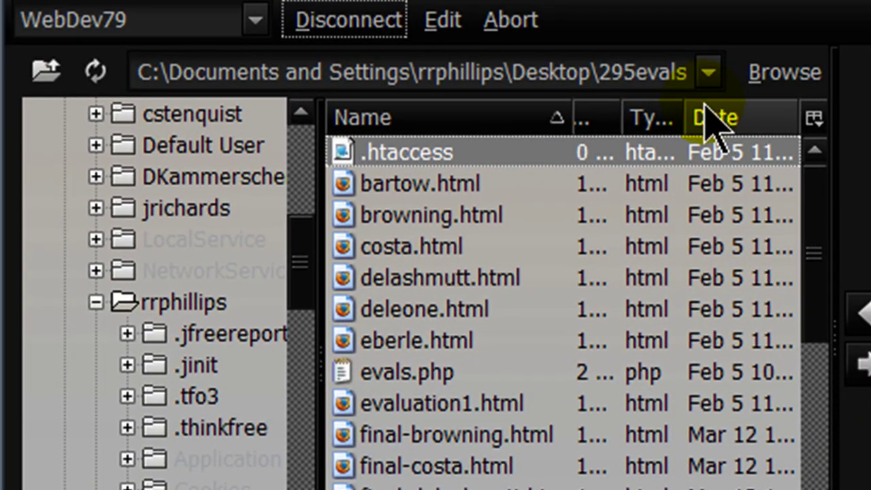
click(709, 73)
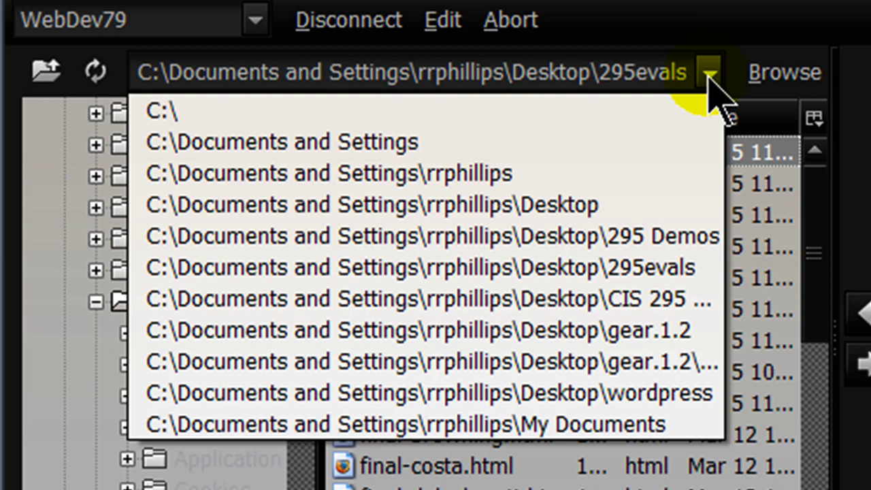
click(596, 205)
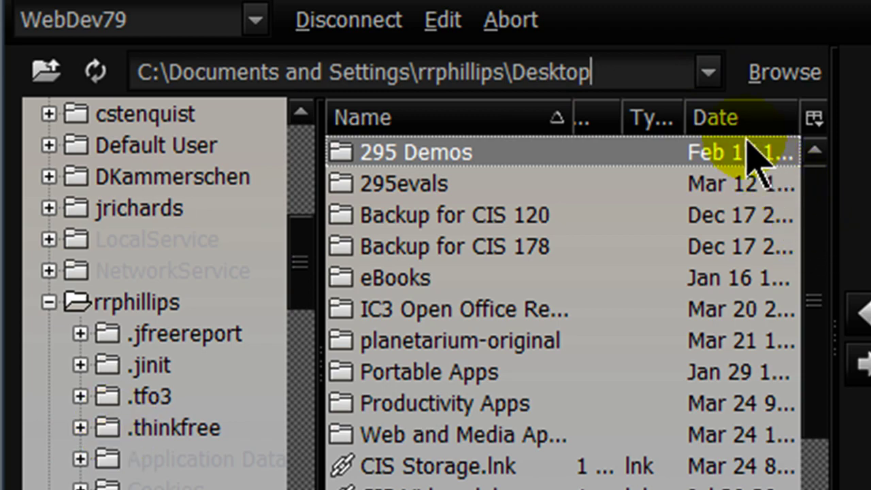
click(734, 120)
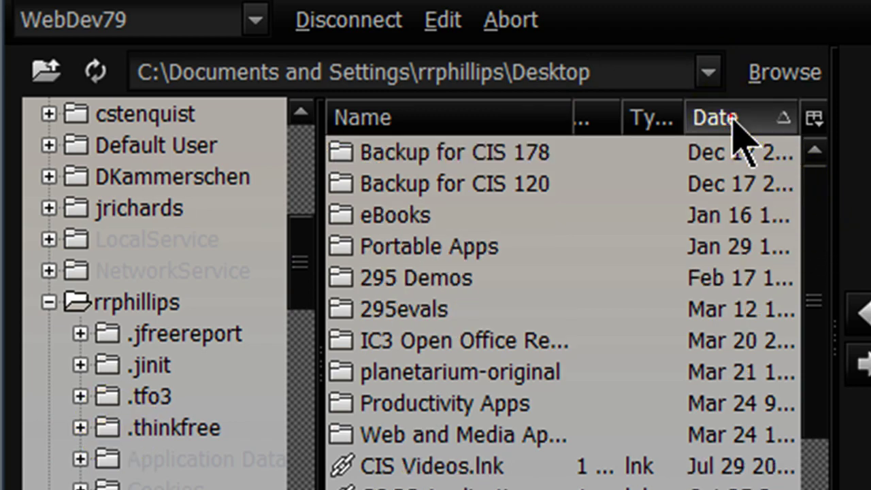
click(733, 120)
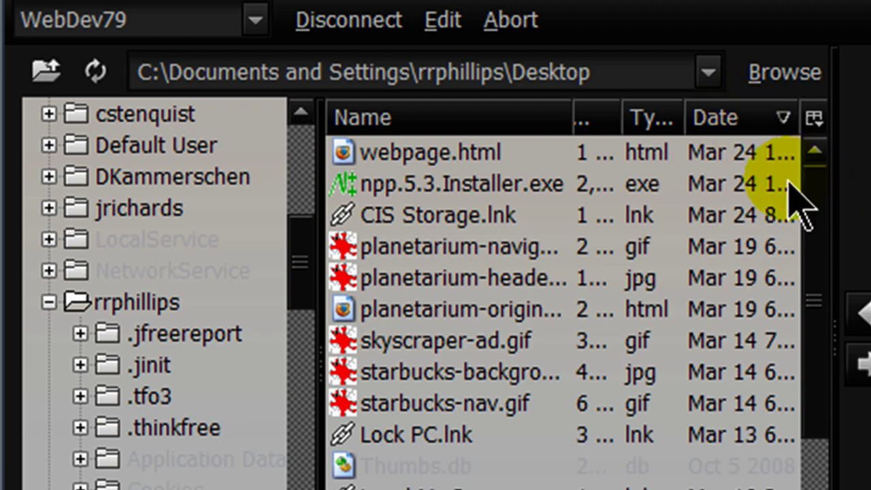
Select webpage.html locally, widen the remote Name column, and open the webdev79.cocc-webdev.com folder
click(401, 158)
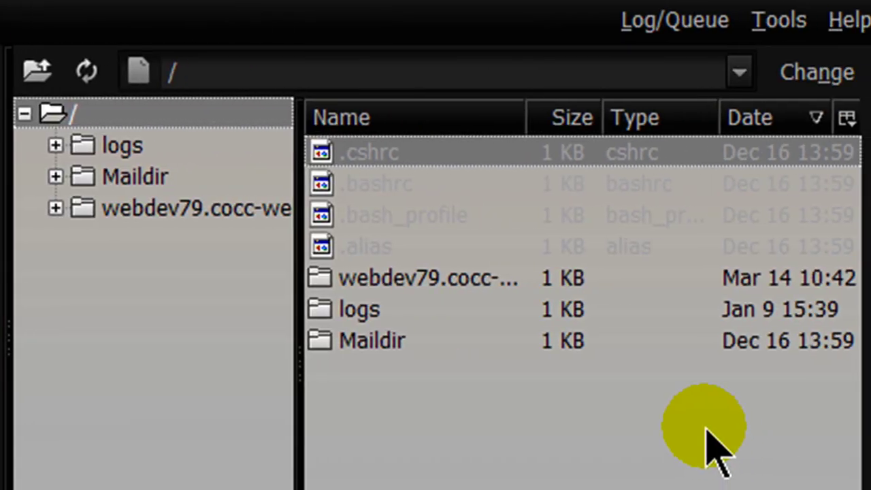
drag(525, 120, 608, 120)
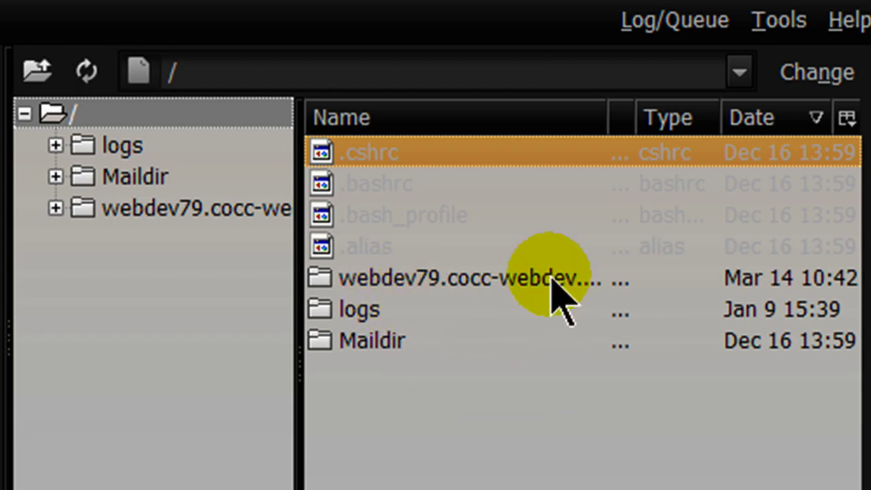
click(425, 275)
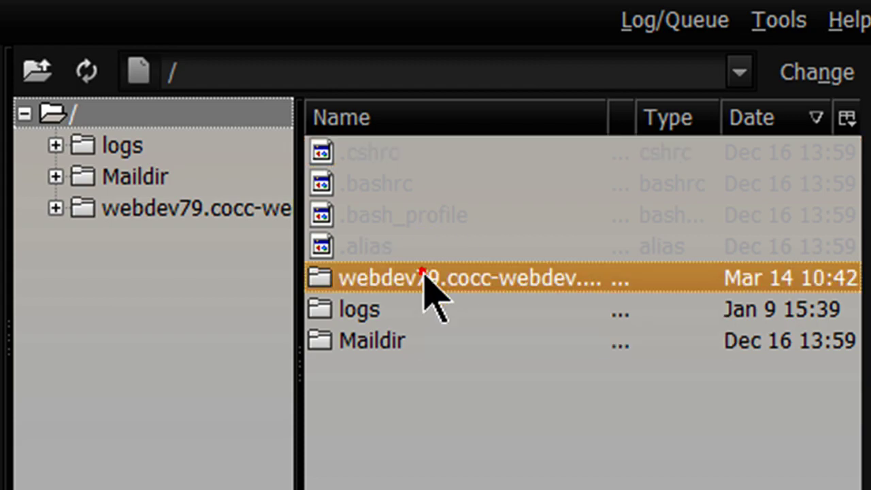
double_click(424, 274)
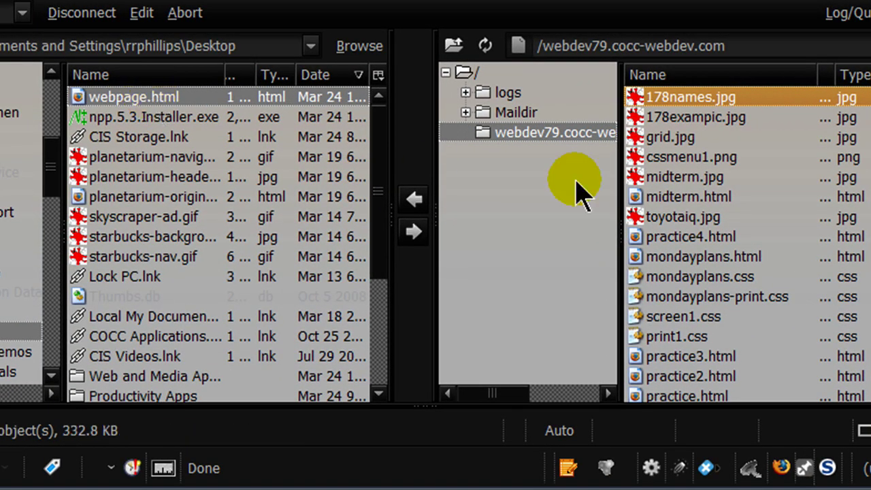
Drag webpage.html from the local Desktop list into the remote site folder to upload it
click(131, 98)
drag(131, 97, 773, 226)
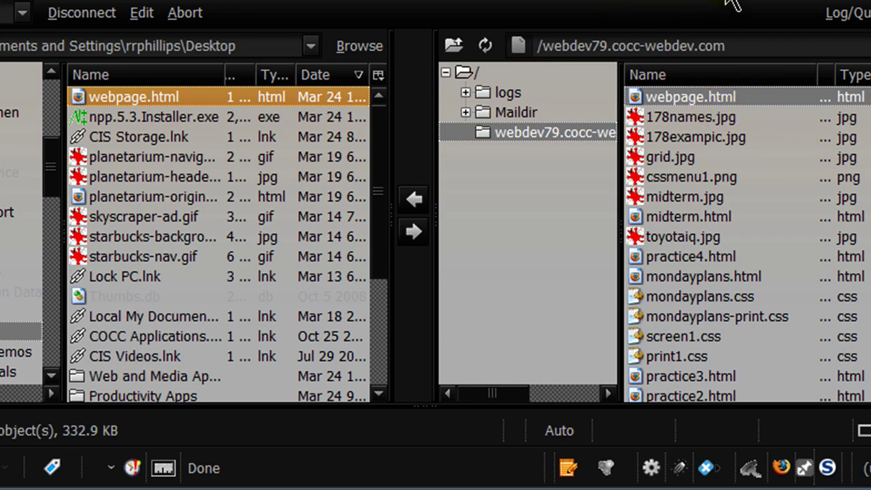
key(ctrl+t)
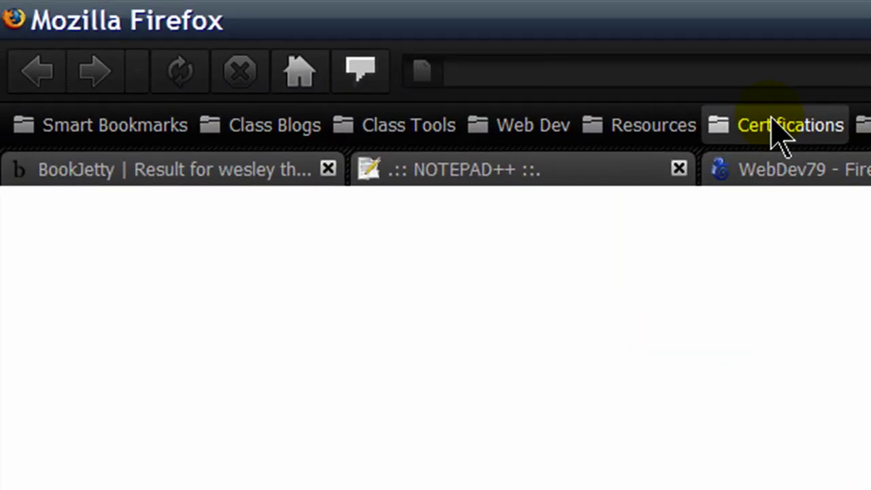
Load webdev79.cocc-webdev.com/webpage.html in the new Firefox tab
text(webdev)
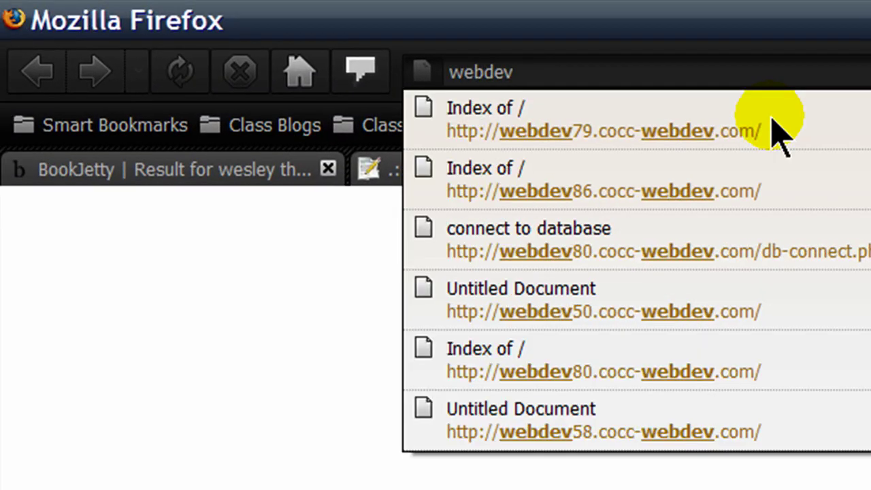
text(79.c0)
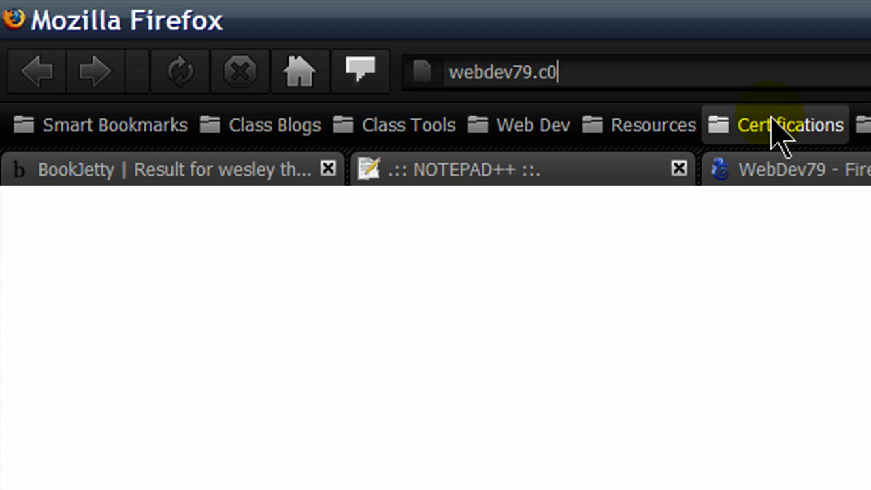
key(BackSpace)
text(occ-web)
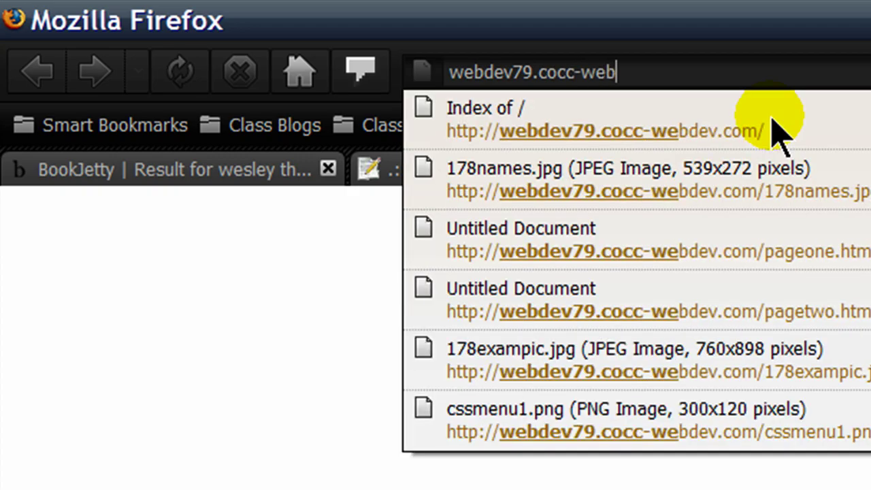
text(dev.com/we)
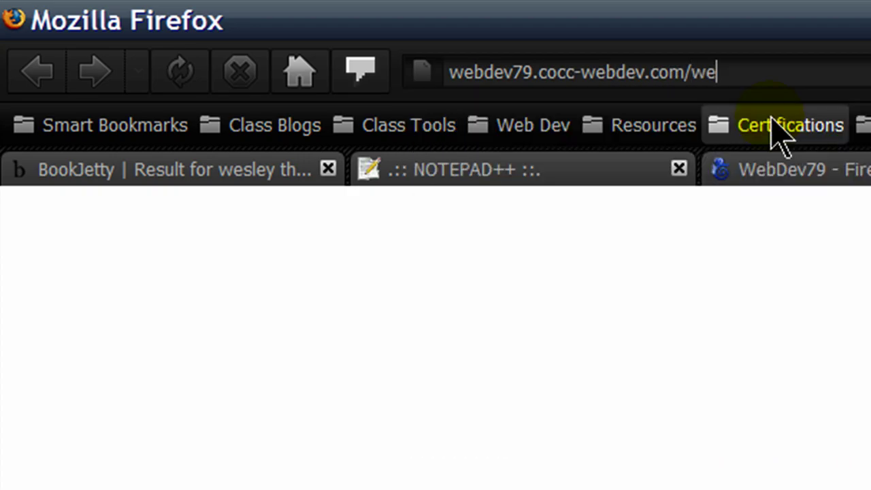
text(bpage.html)
key(Return)
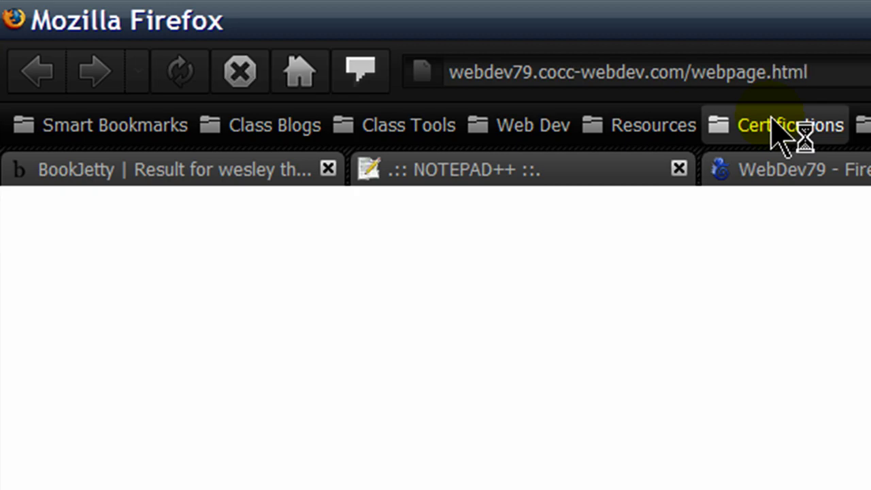